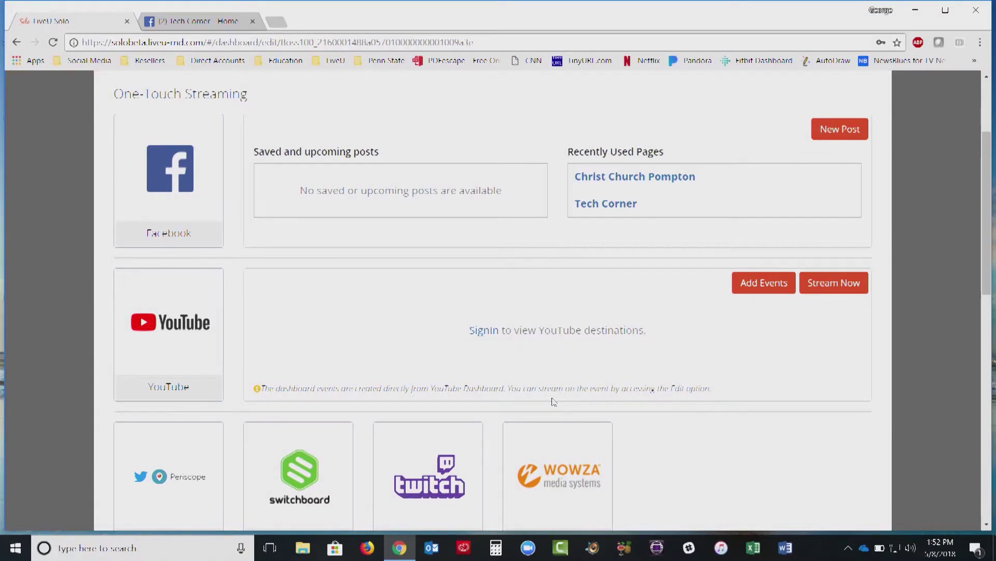
Add a new Facebook post with video title 'Live From New York', keep Tech Corner as destination, and submit it
scroll(553, 402, "down", 7)
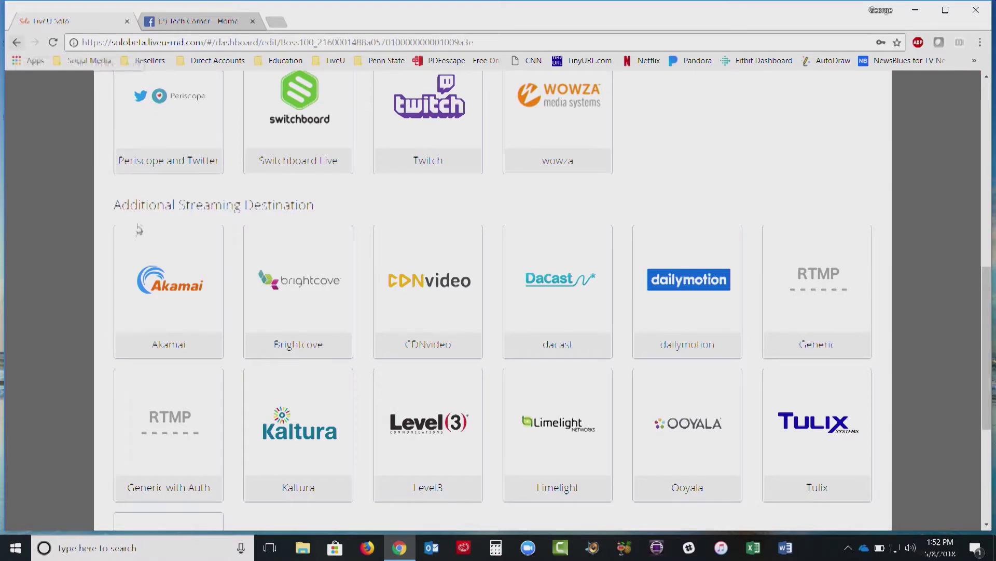
scroll(63, 248, "down", 2)
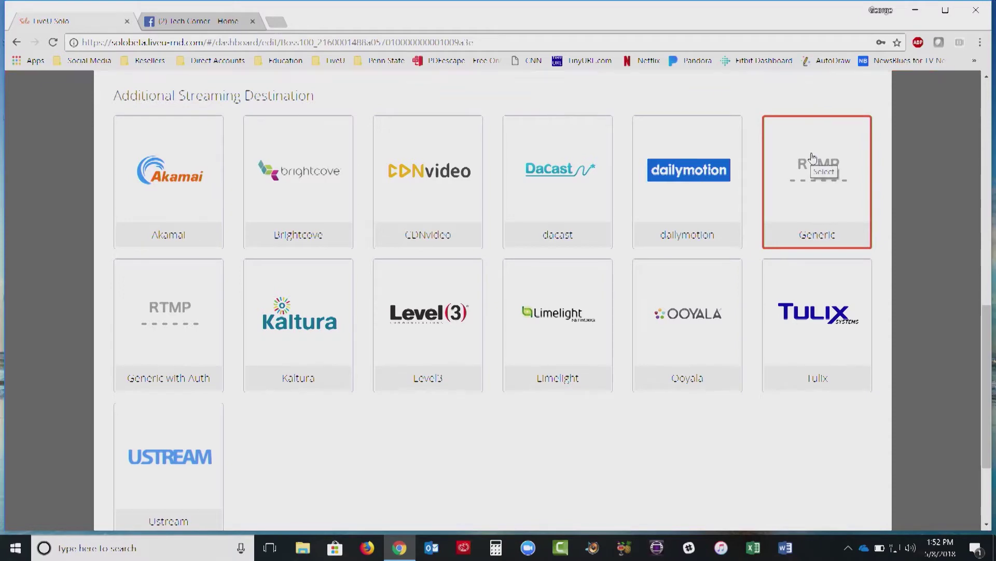
scroll(813, 158, "up", 2)
scroll(813, 158, "up", 6)
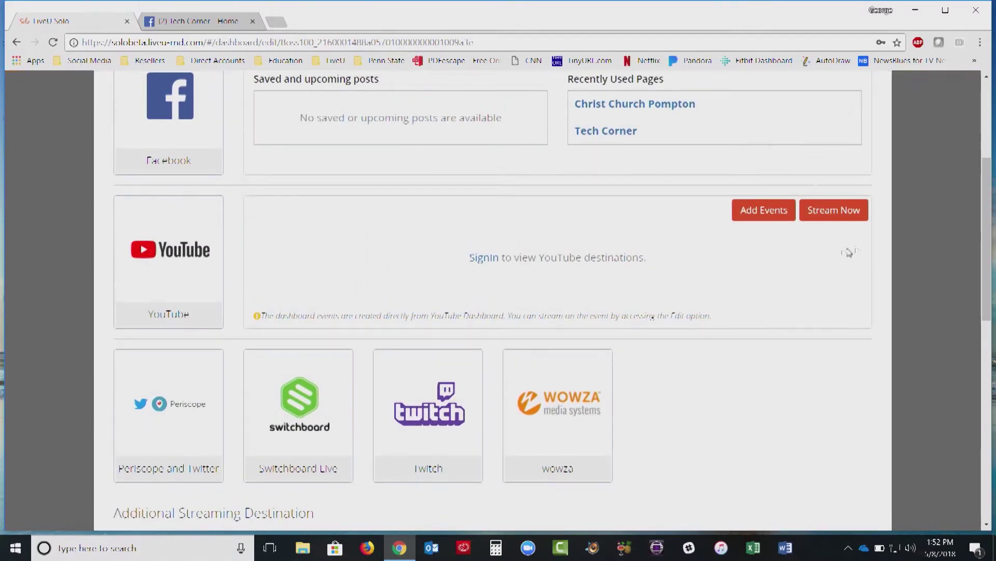
scroll(974, 203, "up", 4)
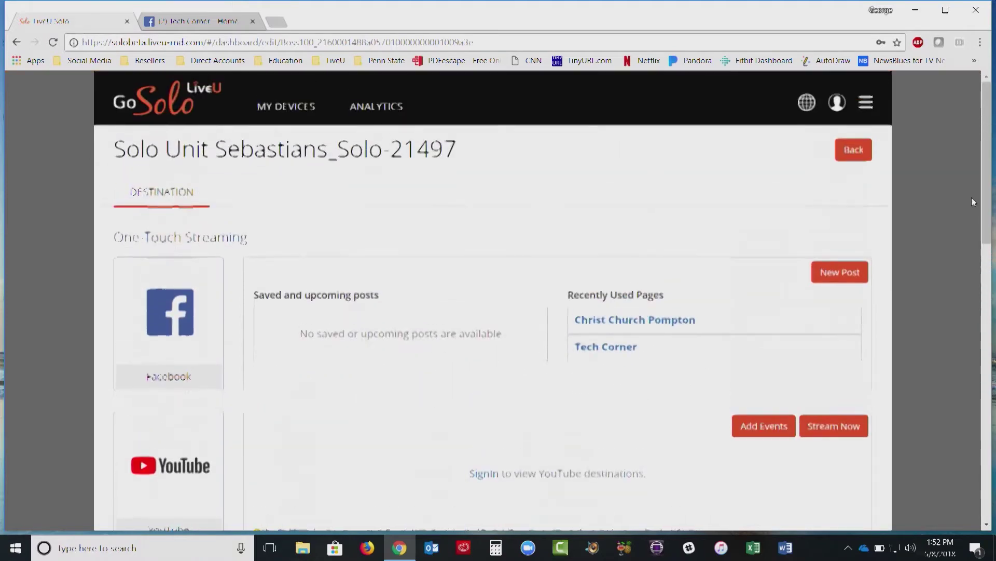
left_click(829, 280)
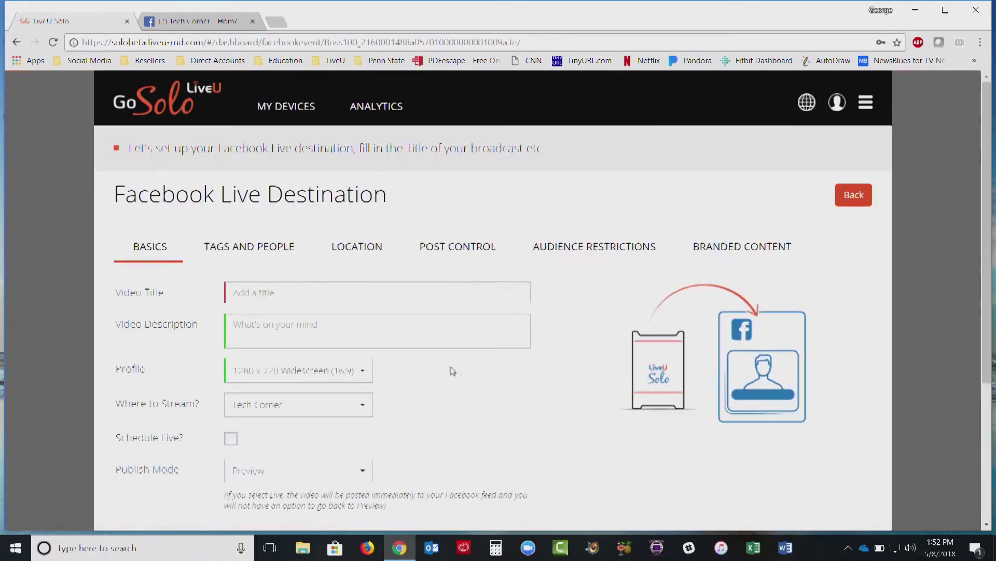
left_click(429, 284)
type("LN")
type("ve From ")
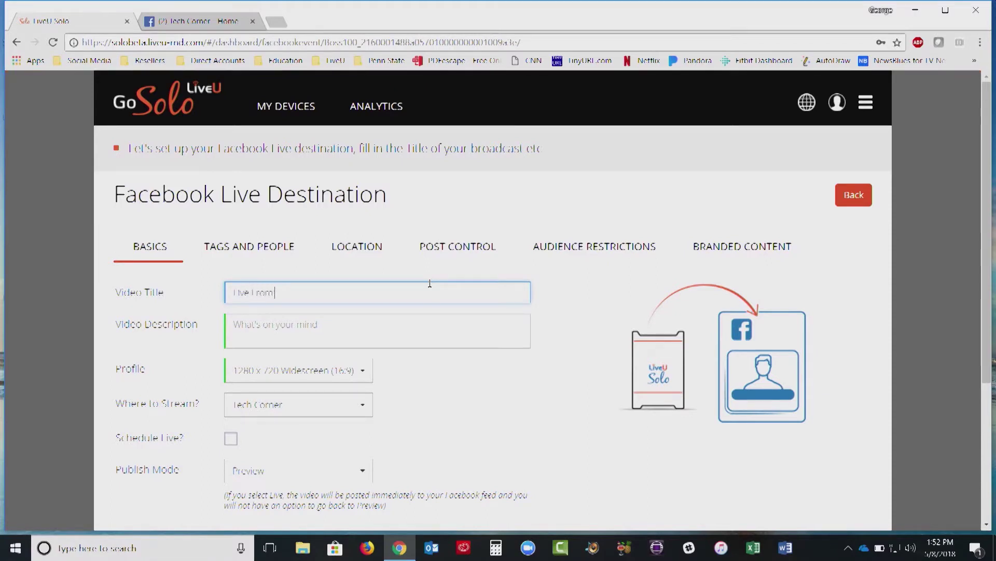
type("New York")
scroll(465, 416, "down", 1)
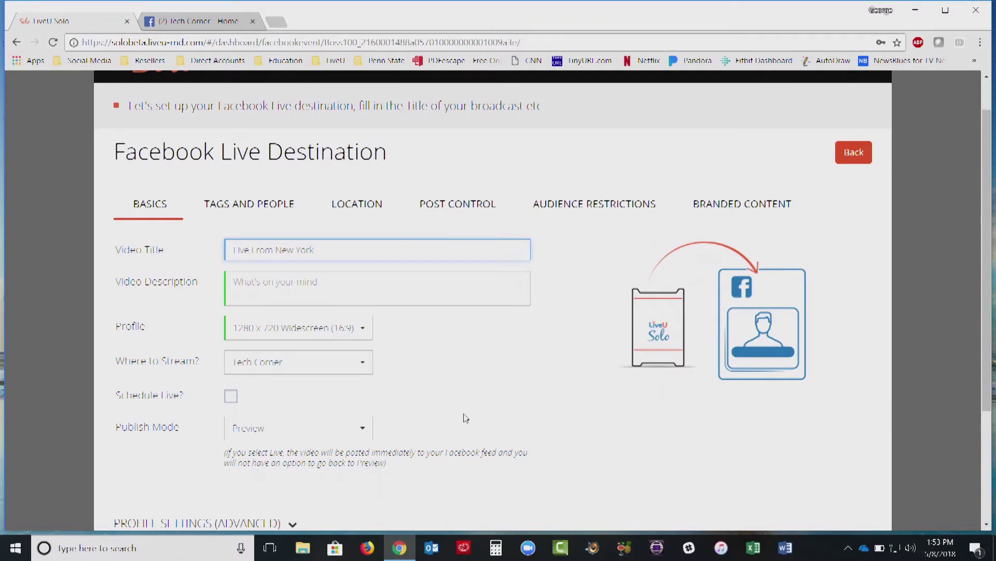
scroll(466, 418, "down", 3)
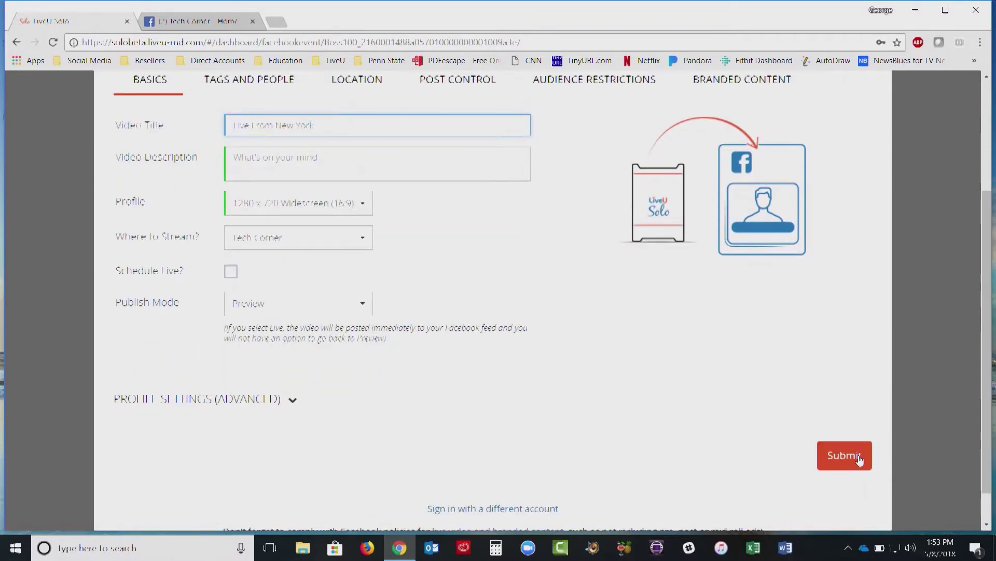
left_click(859, 459)
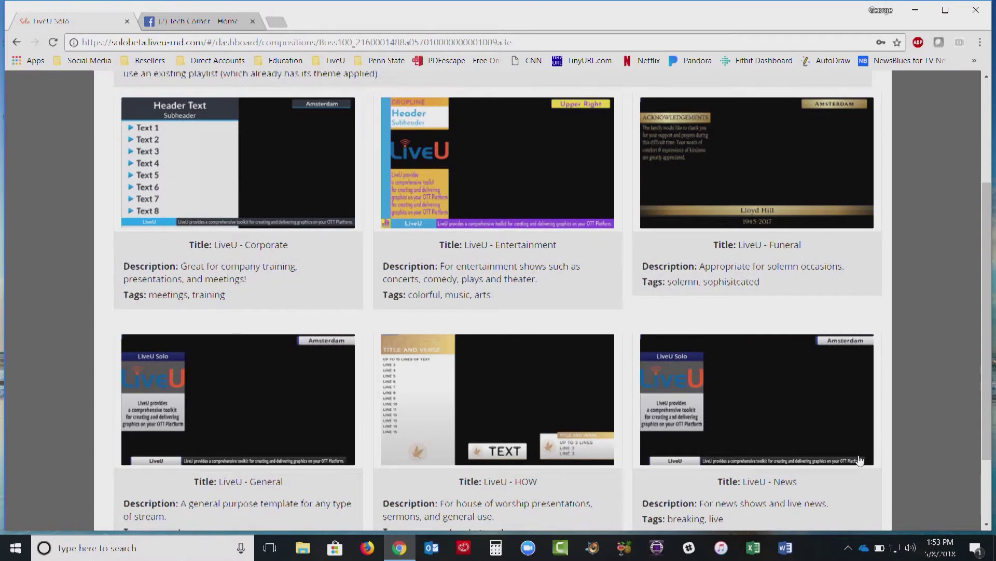
Pick the saved SME- profile_app playlist as cloud graphics, confirm the interface, and start streaming with GO LIVE
scroll(860, 460, "down", 2)
scroll(859, 460, "up", 4)
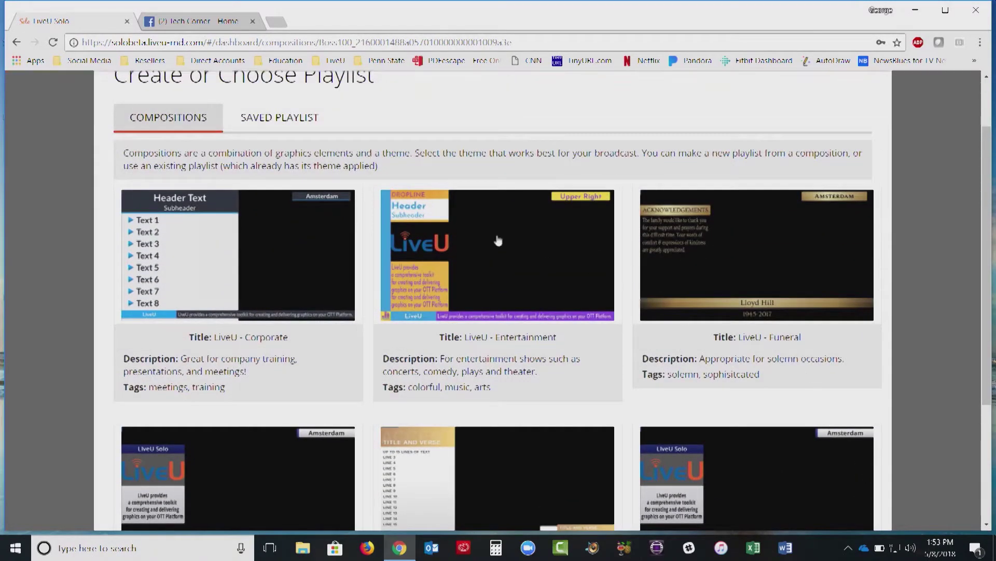
left_click(281, 121)
left_click(263, 182)
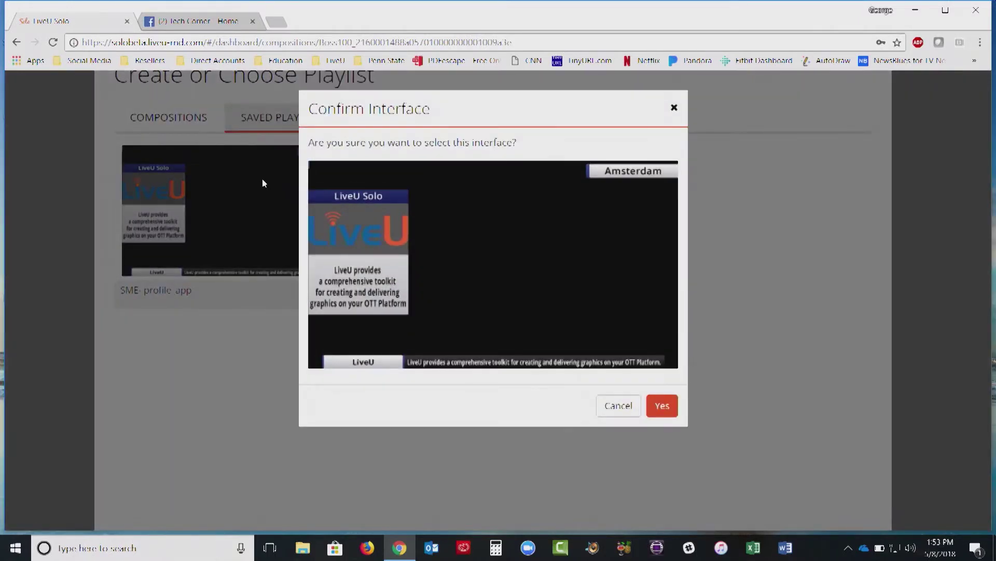
left_click(674, 408)
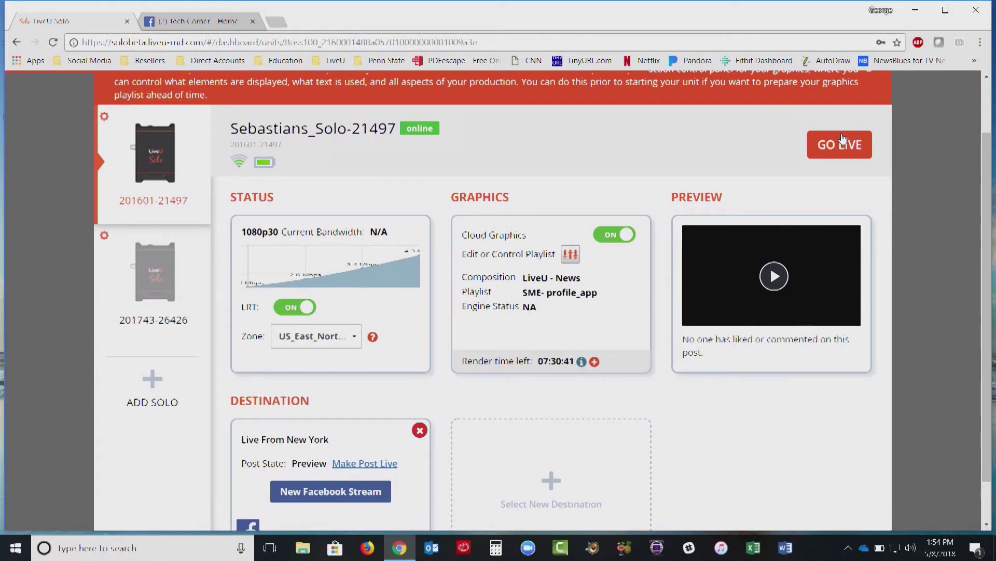
left_click(842, 139)
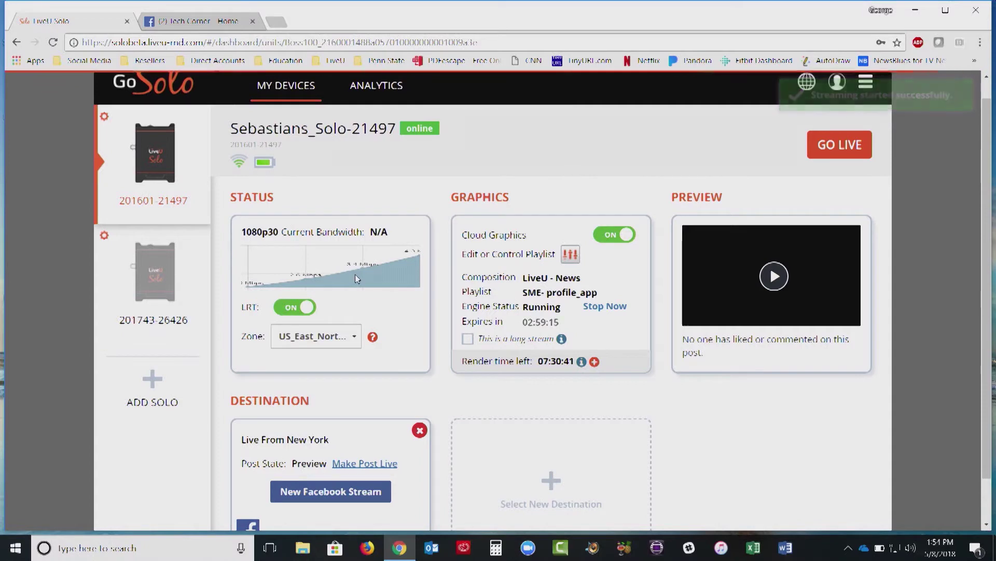
Switch the Facebook post from Preview to Live, then bring up the Tech Corner Facebook page
scroll(355, 274, "down", 1)
scroll(357, 279, "up", 1)
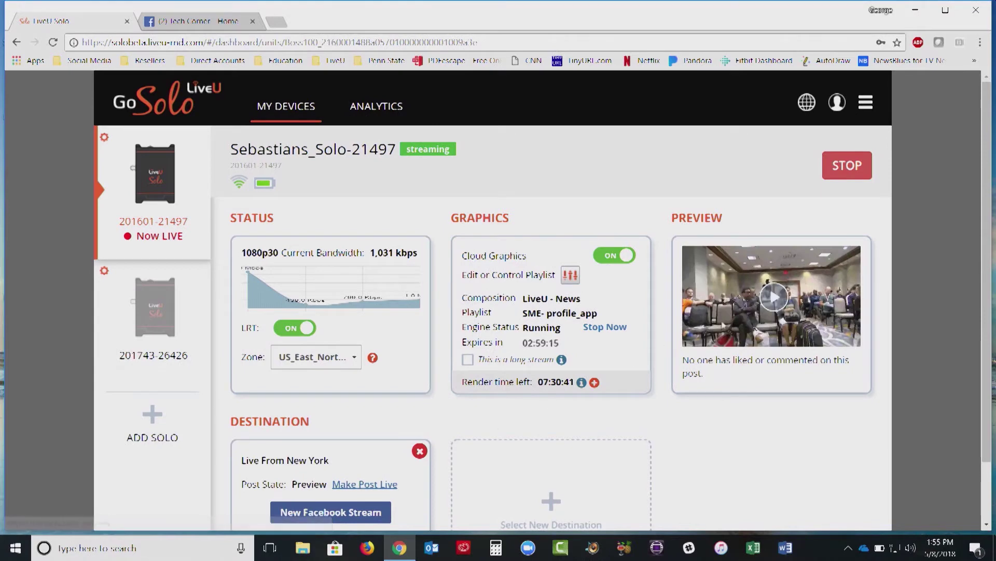
left_click(365, 484)
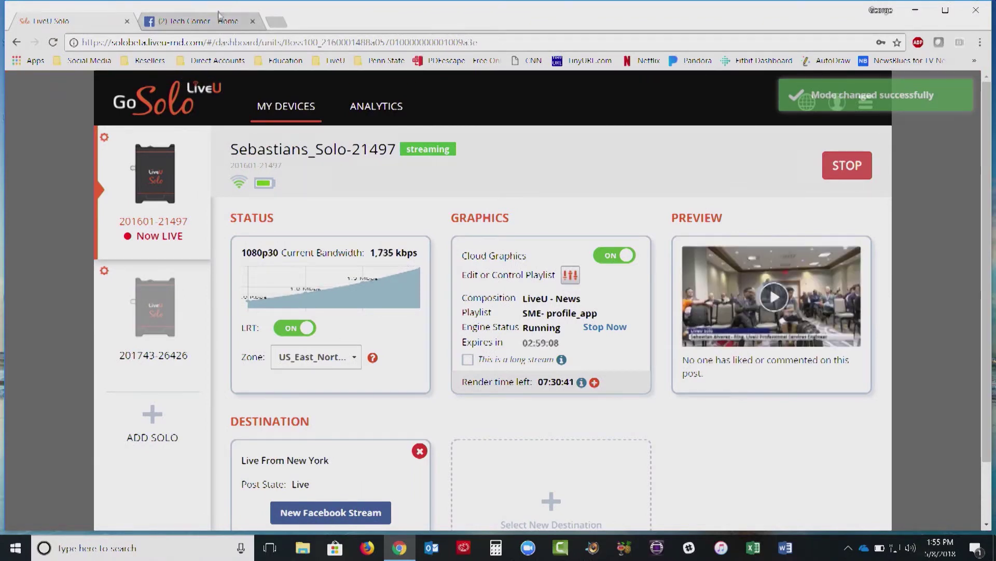
left_click(218, 37)
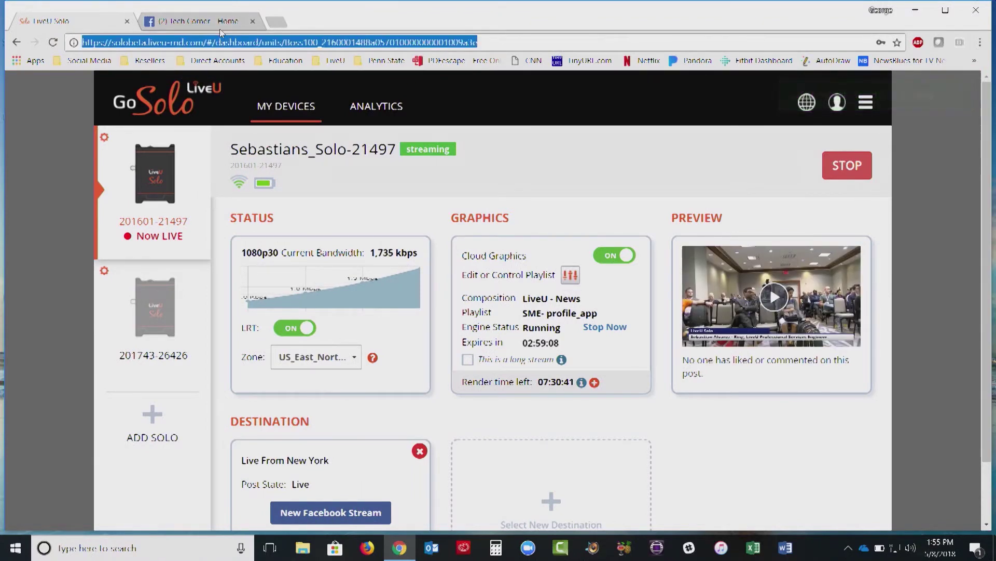
left_click(220, 29)
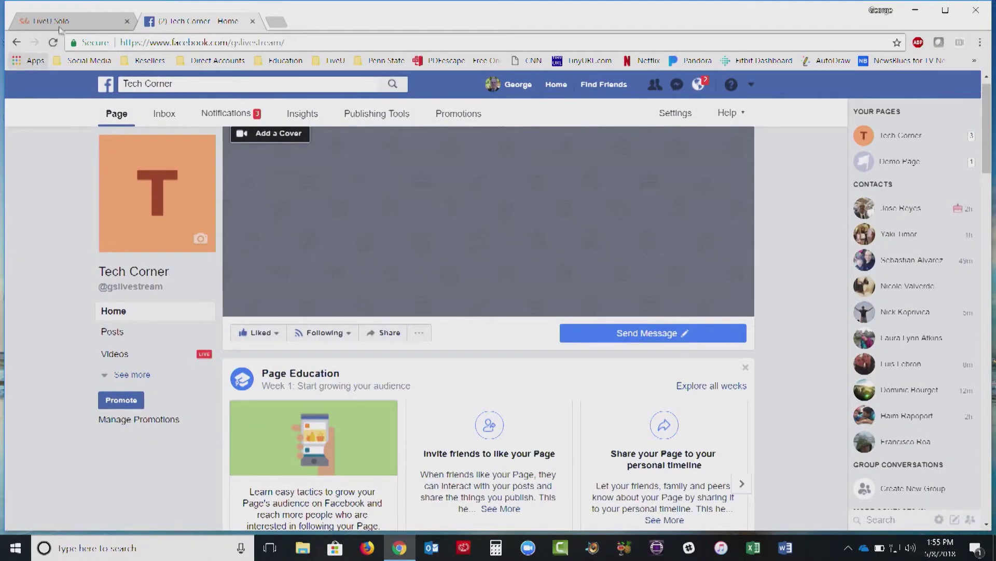
Reload Tech Corner to see the live post, then open the SME- profile_app playlist controls from LiveU Solo
left_click(54, 43)
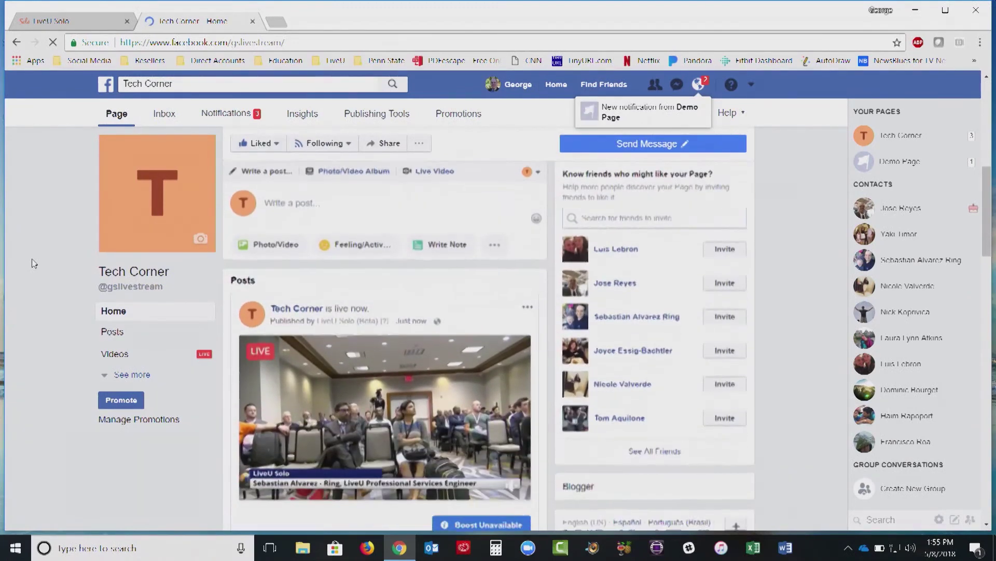
left_click(82, 27)
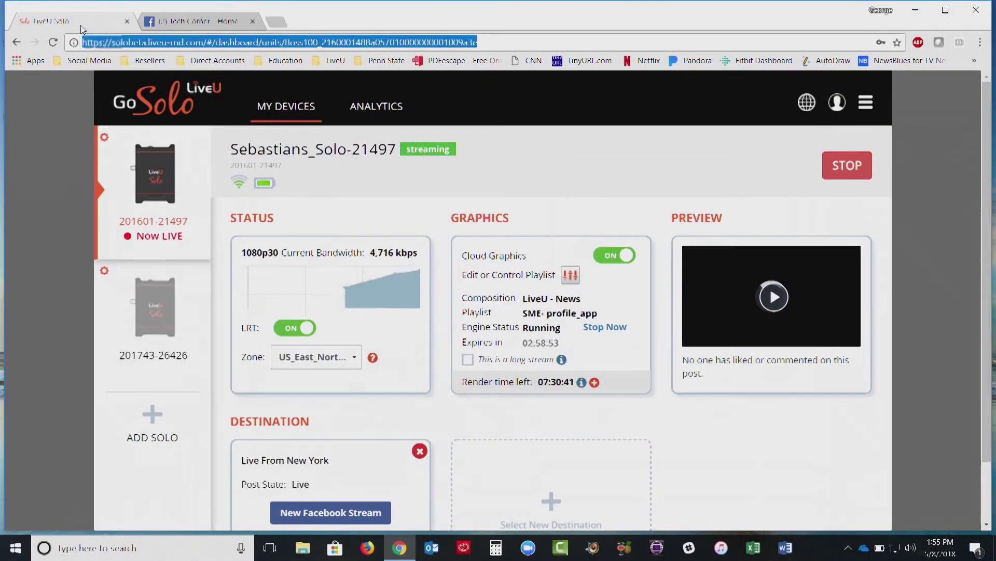
left_click(568, 280)
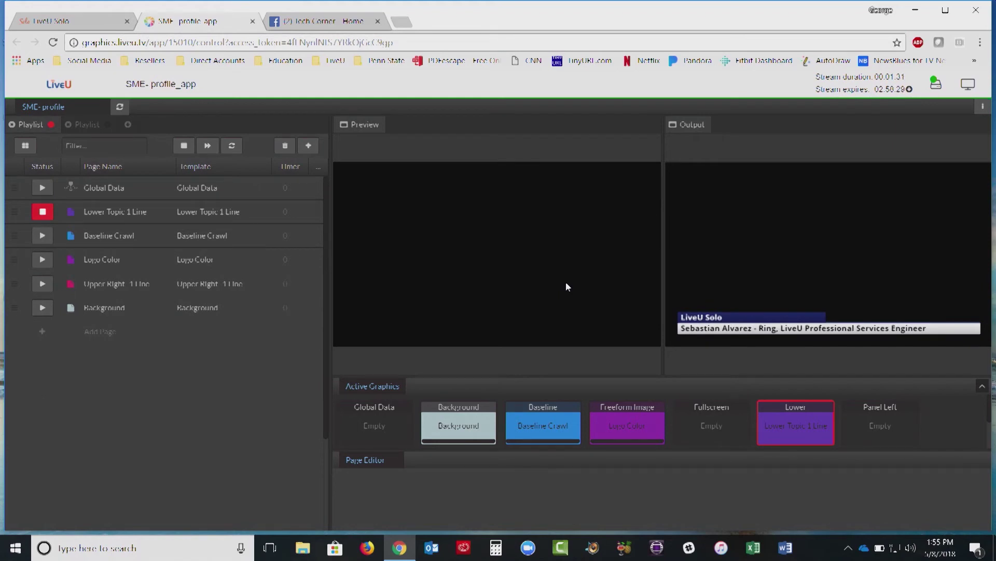
Show the live camera feed in the output monitor and take the Lower Topic 1 Line lower third off air
mouse_move(685, 368)
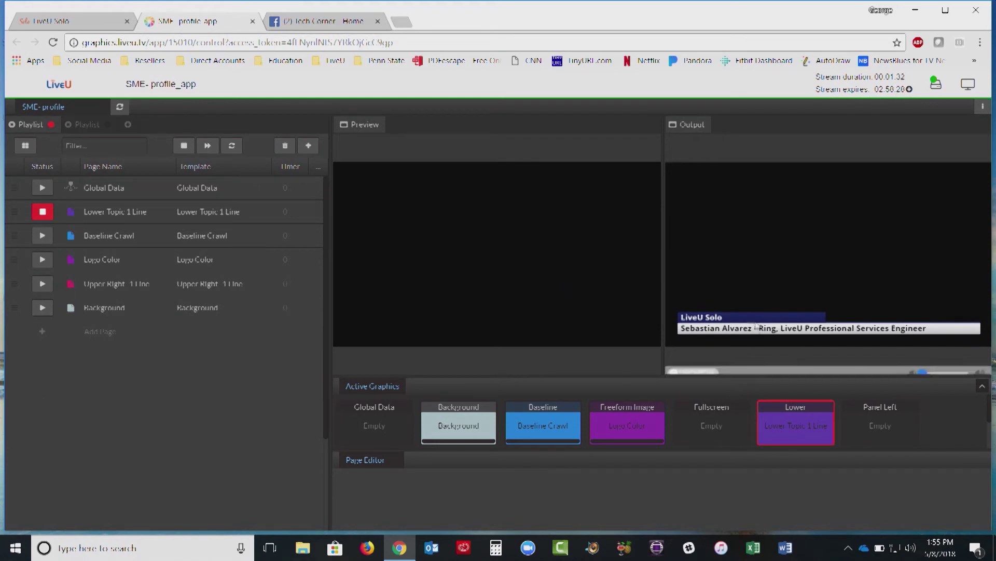
left_click(696, 370)
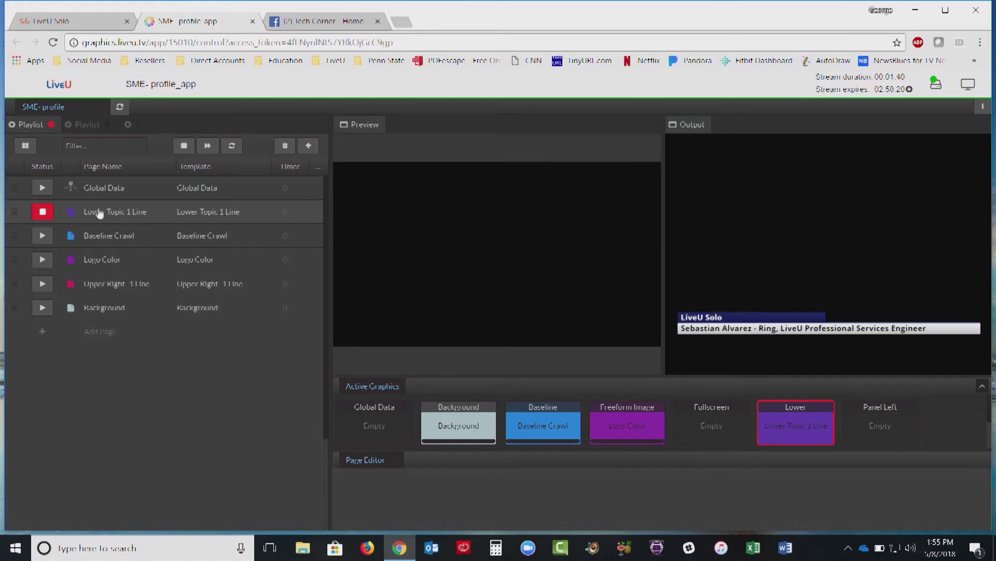
left_click(32, 213)
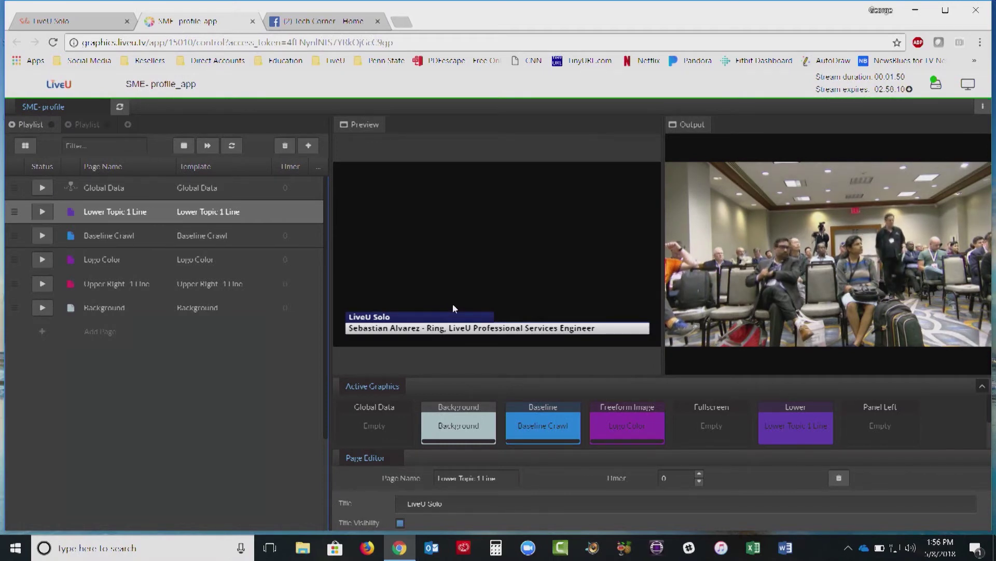
At 75% browser zoom, review the playlist pages: lower-third text, Baseline Crawl, Logo Color, Upper Right 1 Line
key("ctrl+minus")
key("ctrl+minus")
key("ctrl+minus")
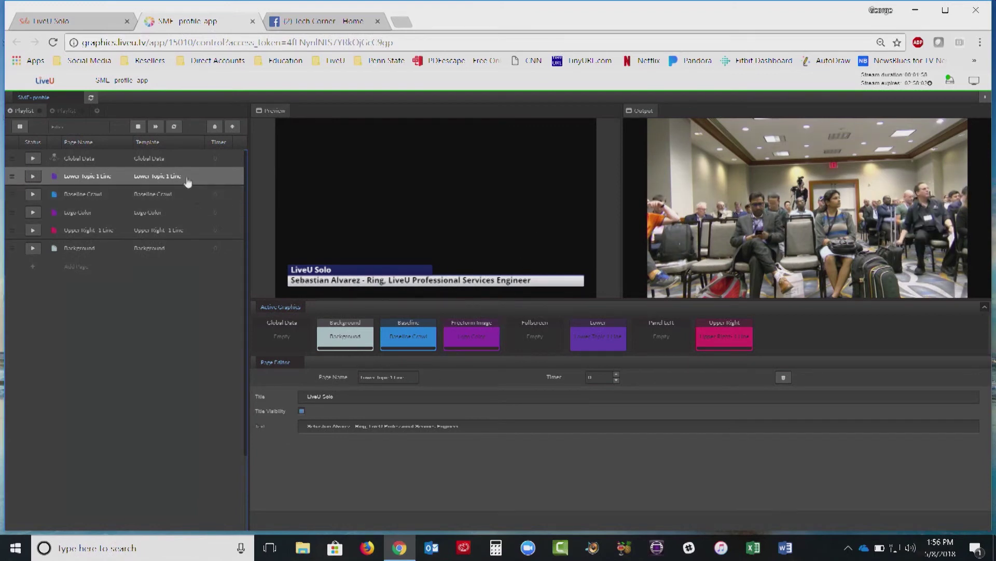
left_click_drag(307, 426, 464, 426)
right_click(464, 425)
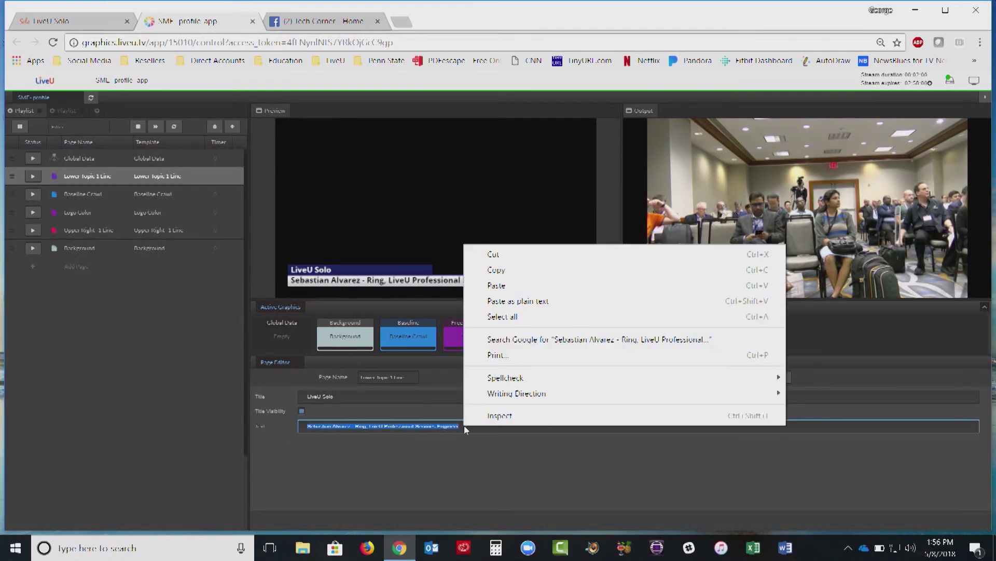
left_click(394, 423)
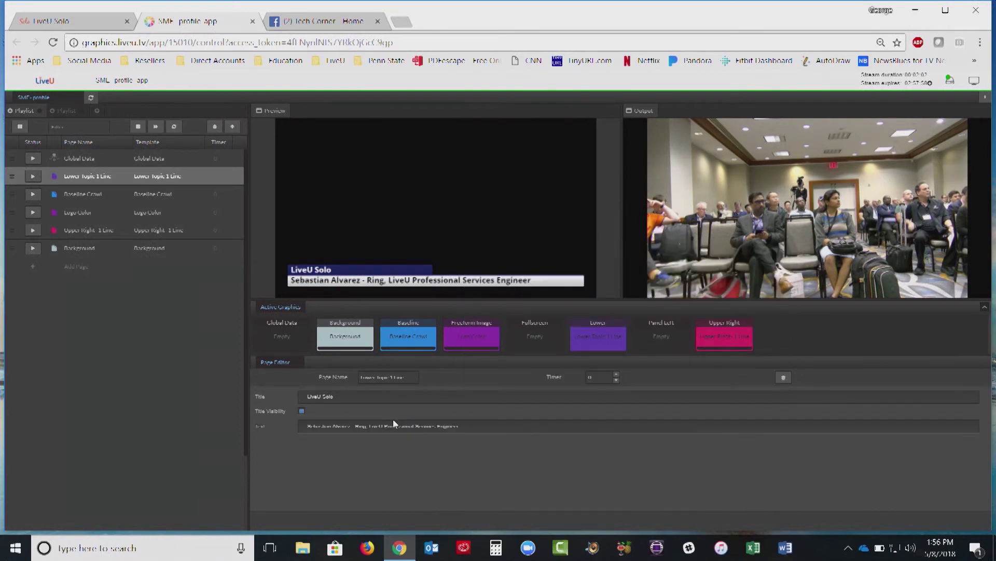
double_click(121, 203)
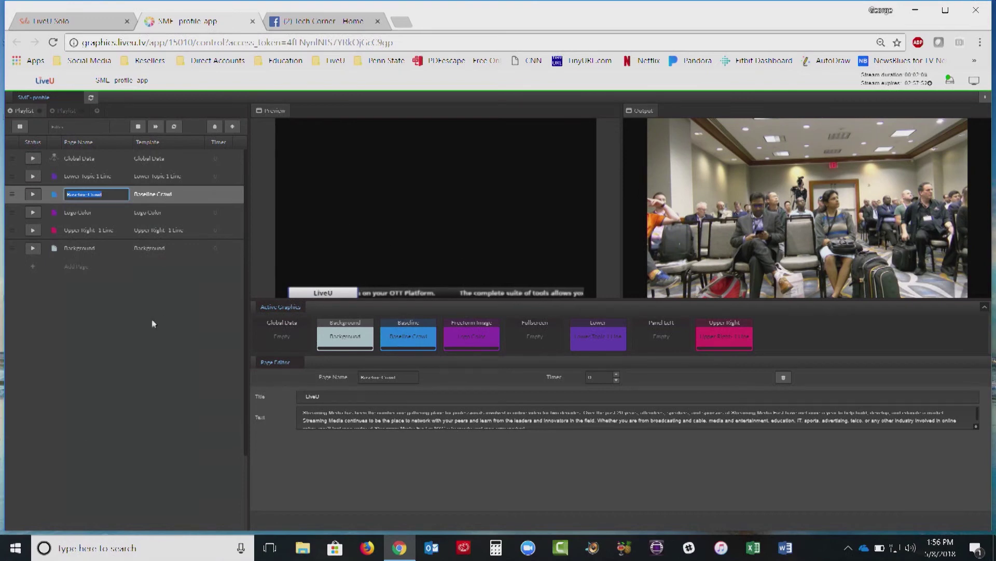
left_click(139, 213)
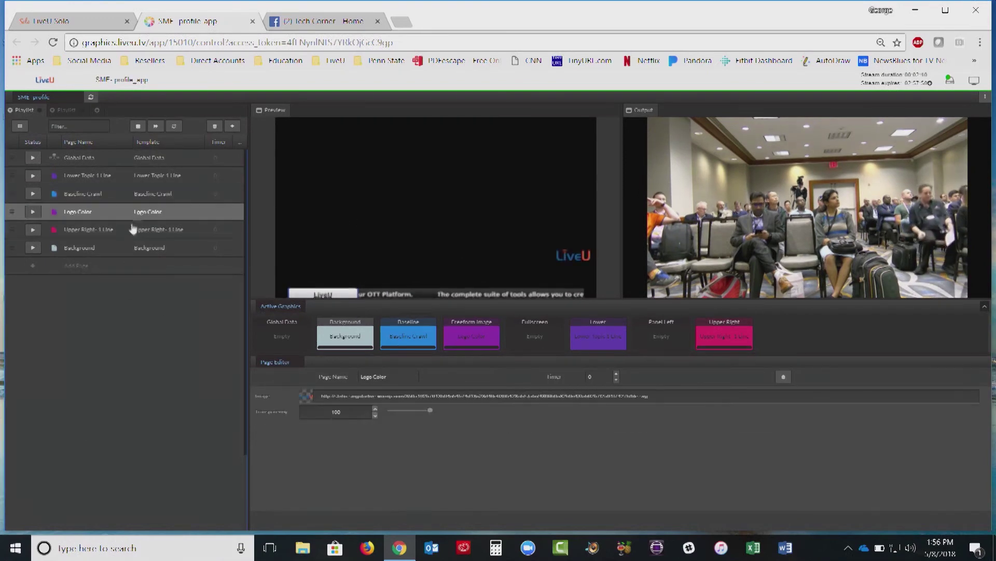
left_click(116, 234)
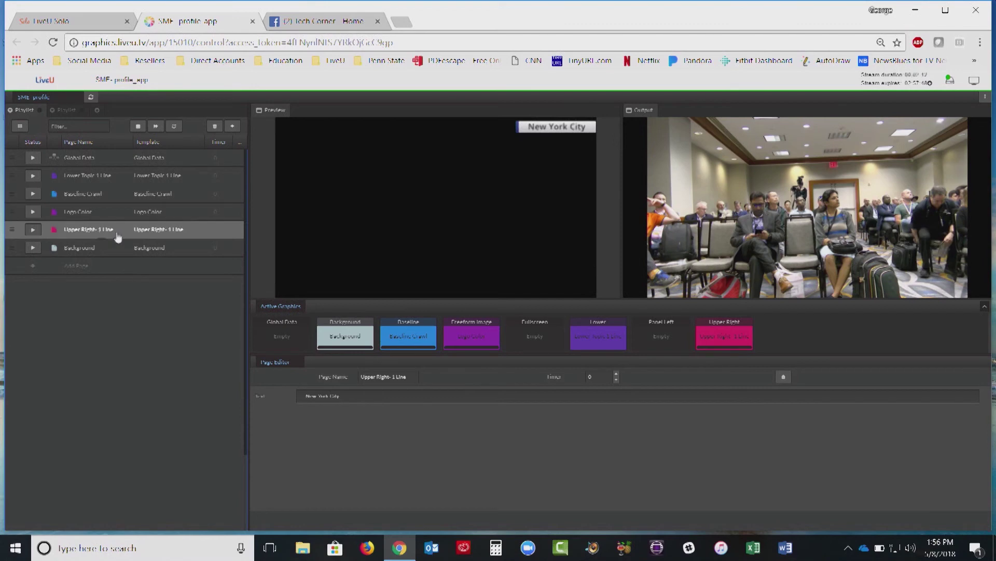
Send the Lower Topic 1 Line and Upper Right graphics to output together
left_click(35, 176)
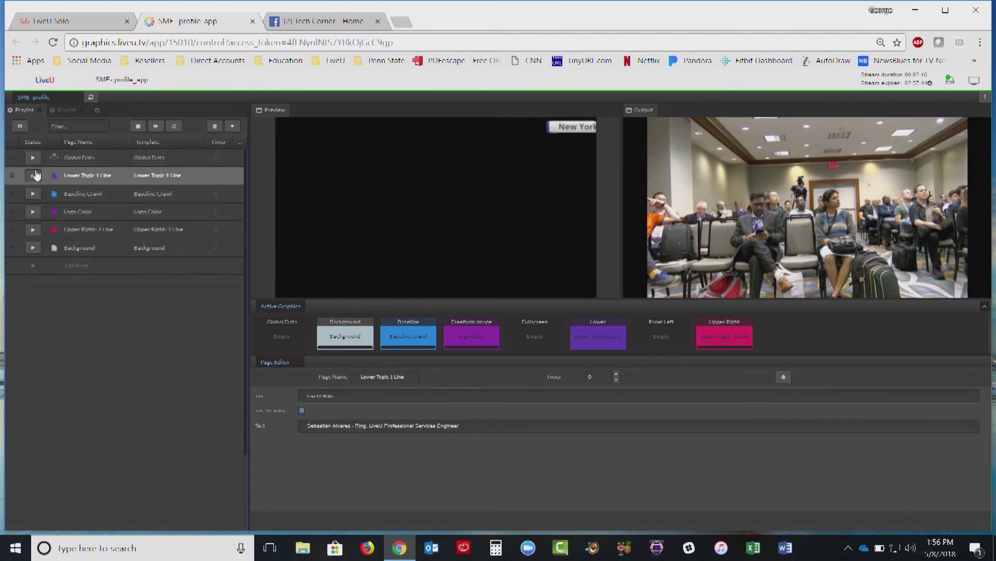
left_click(33, 231)
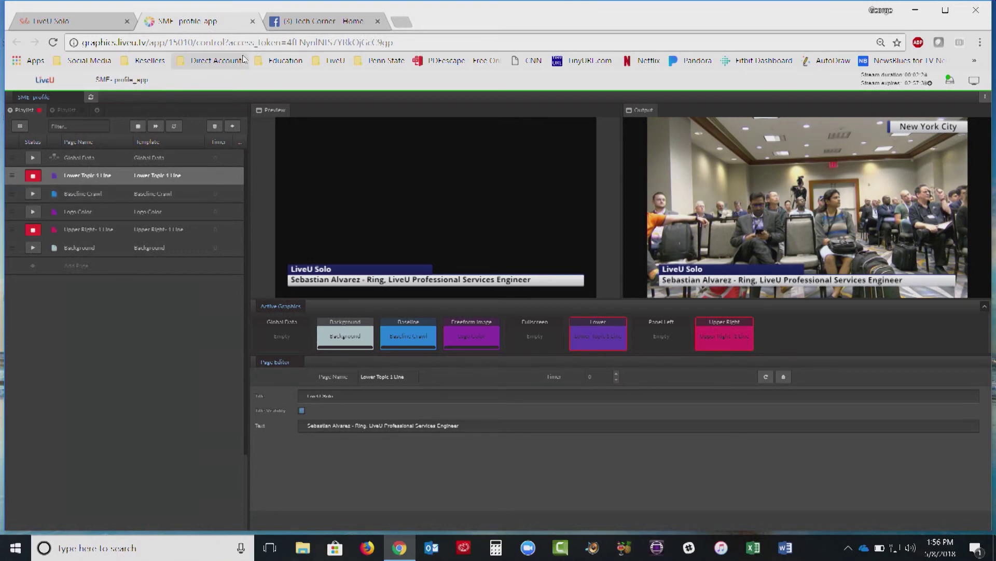
left_click(317, 21)
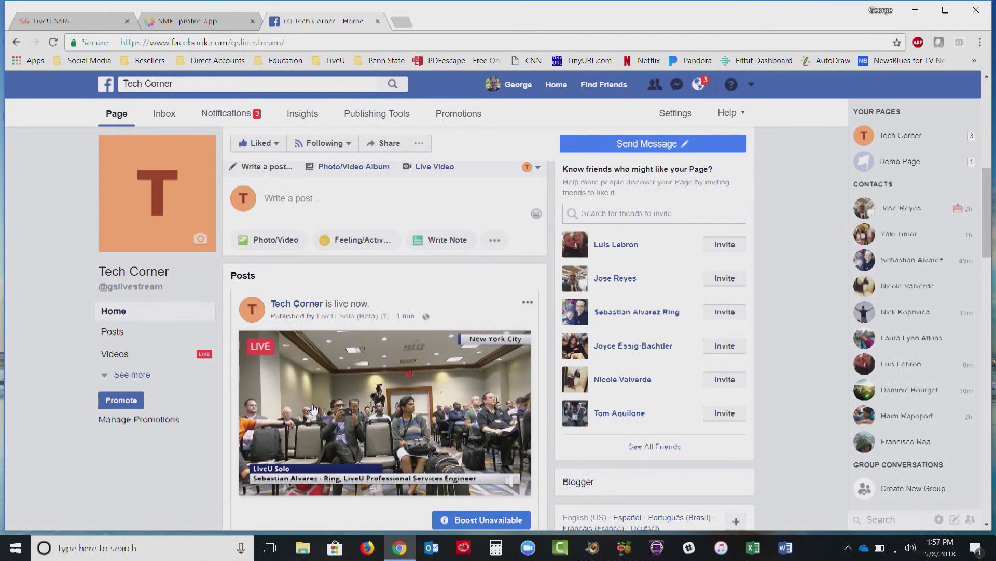
Check the Tech Corner live post shows the New York City locator and lower third, then leave Facebook
left_click(96, 21)
Back in Cloud Graphics, take the Lower Topic and Upper Right graphics off air
left_click(207, 27)
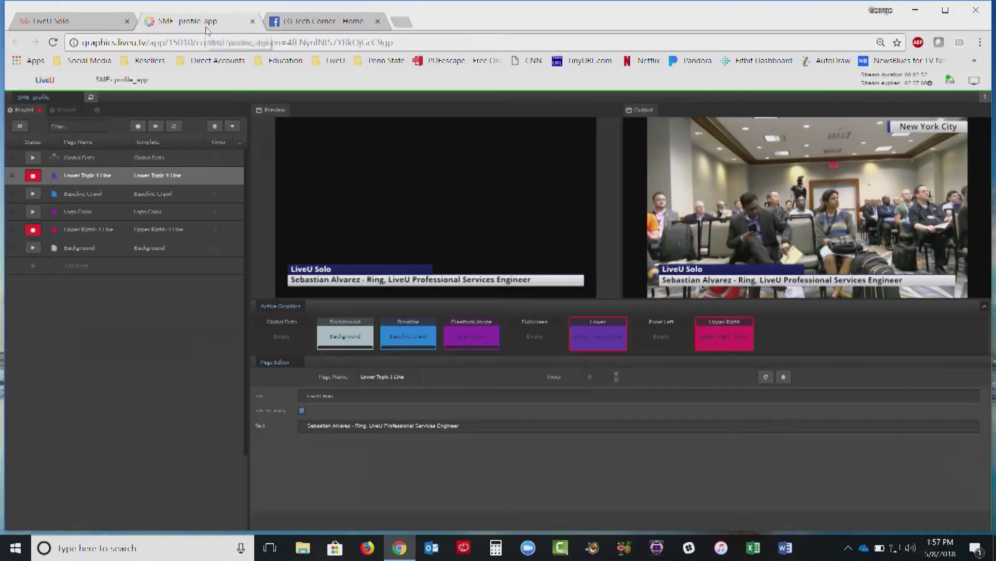
left_click(43, 175)
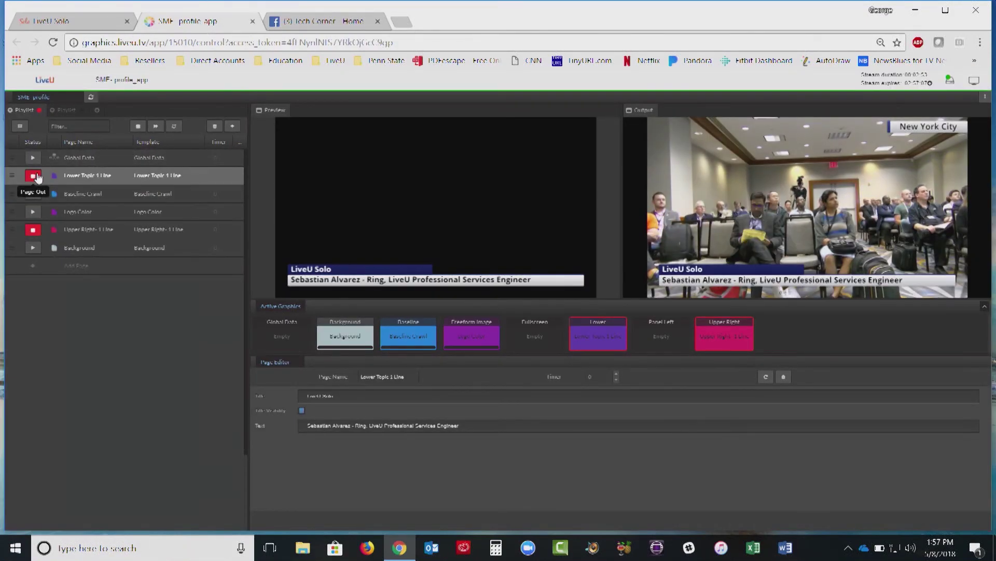
left_click(32, 230)
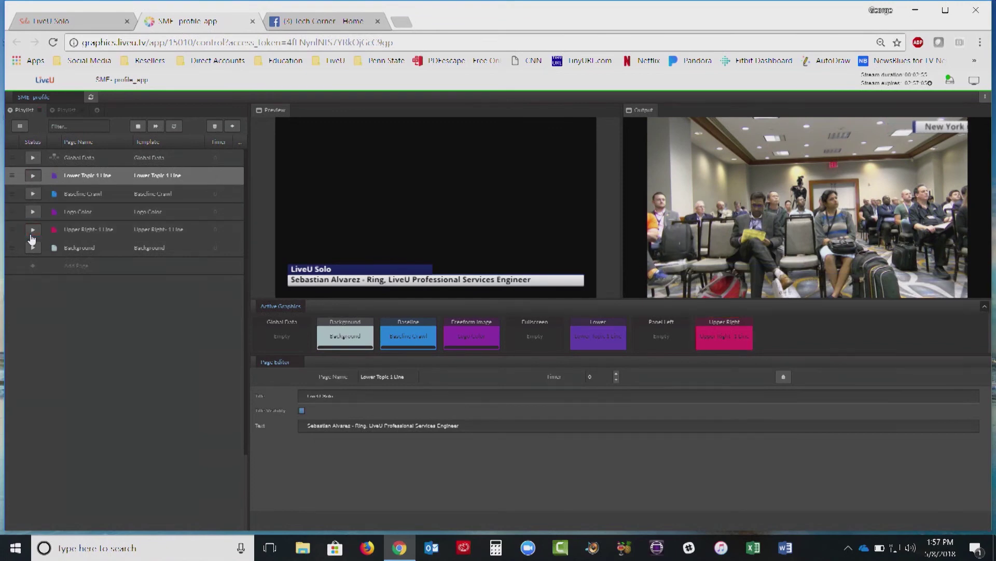
In the second playlist, enable Auto Advance, play the Background page, and turn on Loop Playlist
left_click(64, 110)
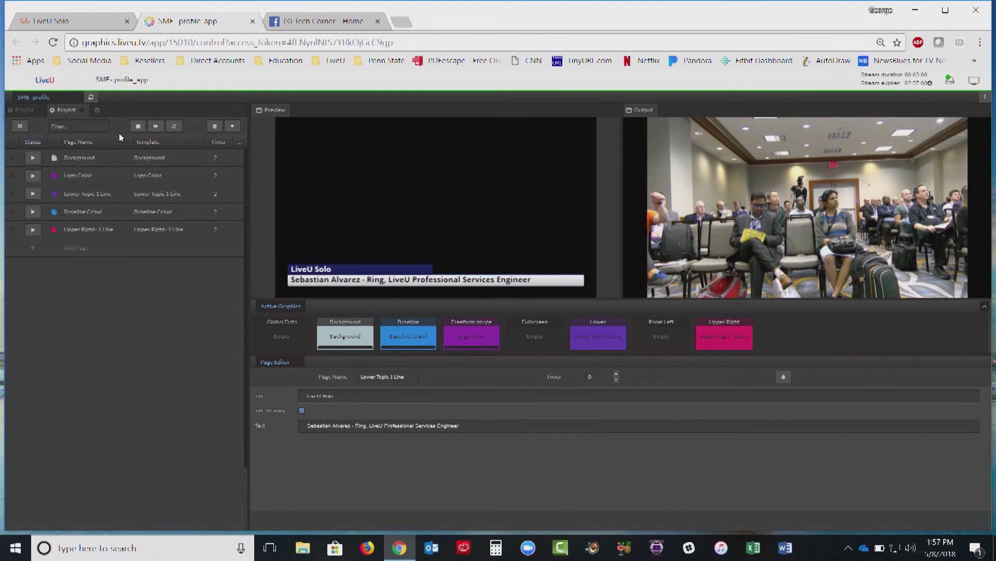
left_click(159, 132)
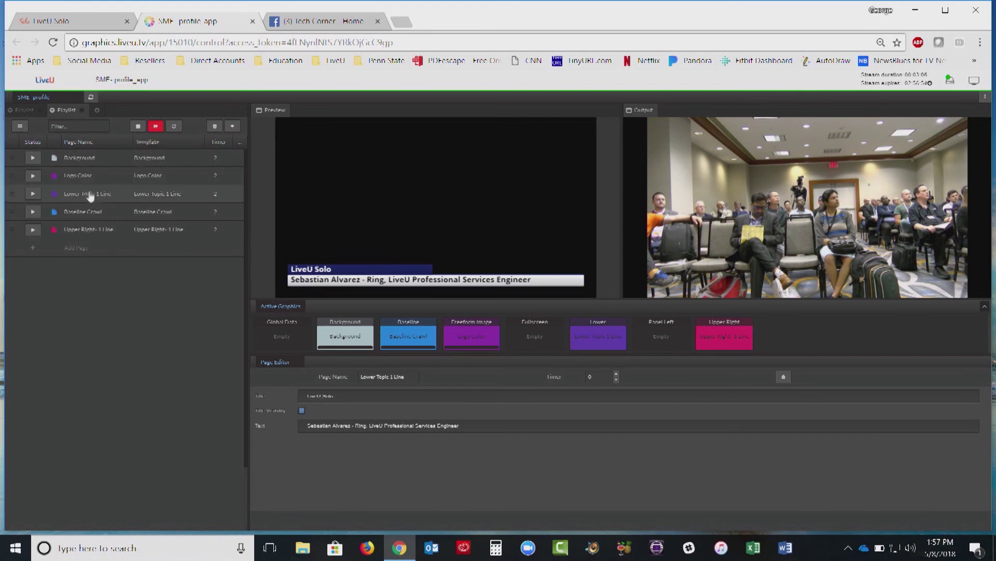
left_click(33, 158)
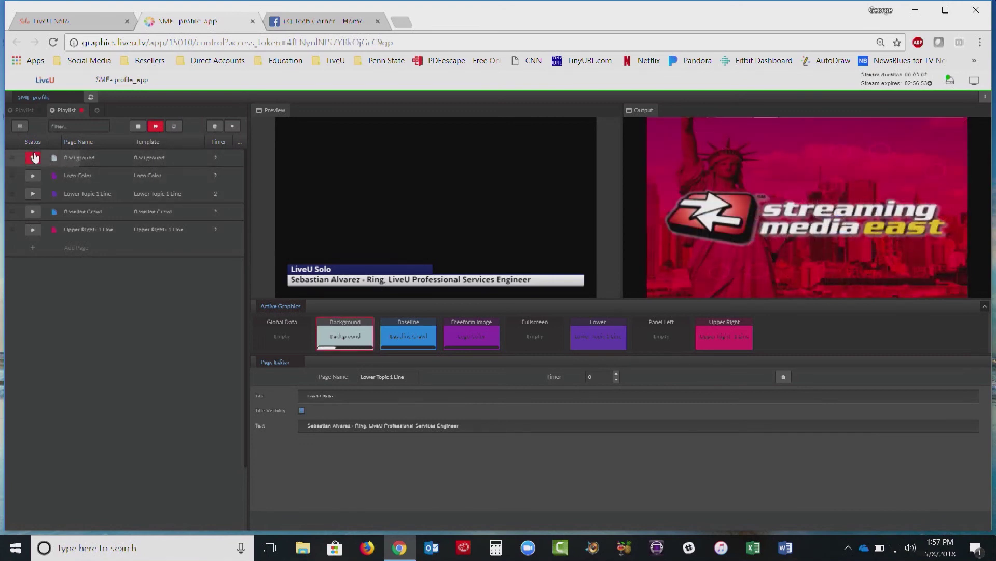
left_click(174, 126)
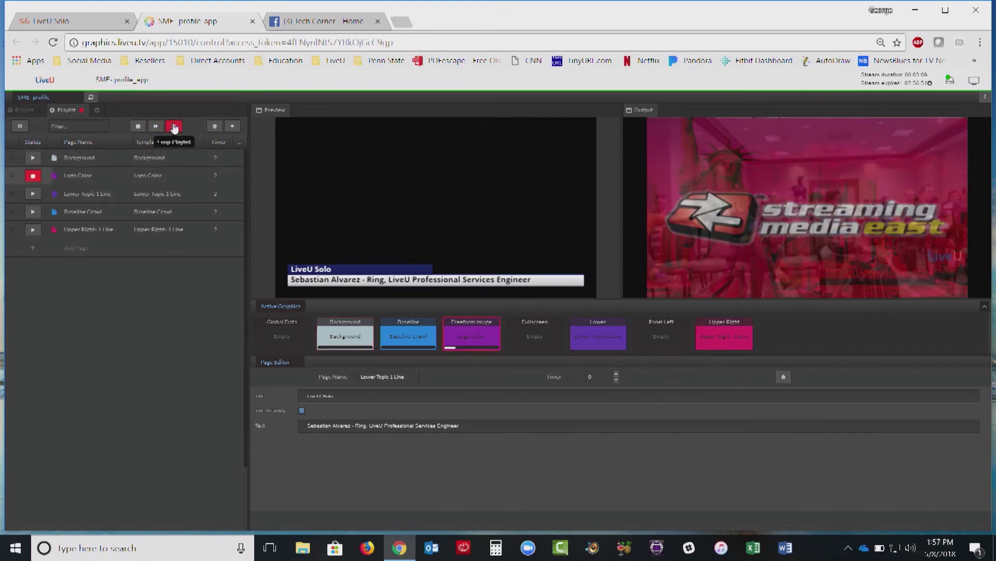